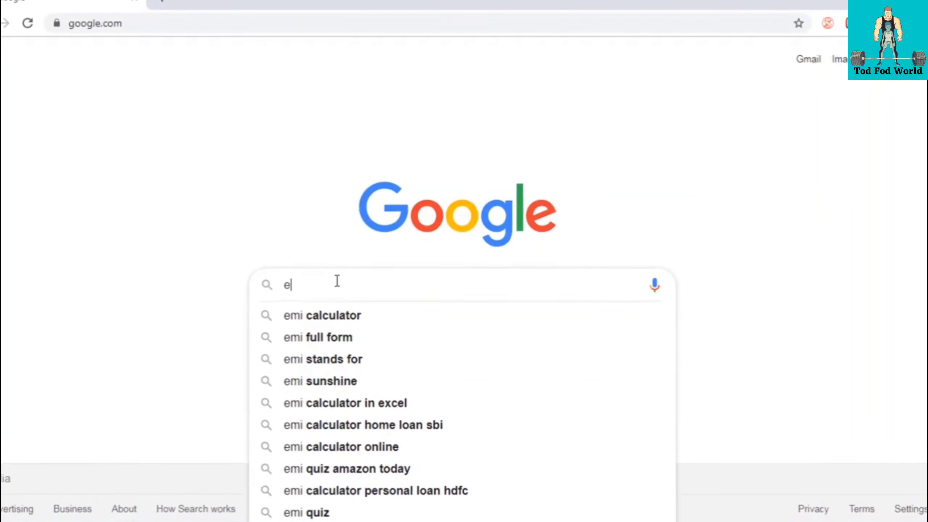
# Type 'emi calculator' into the Google search box
pyautogui.write('mi calculator')
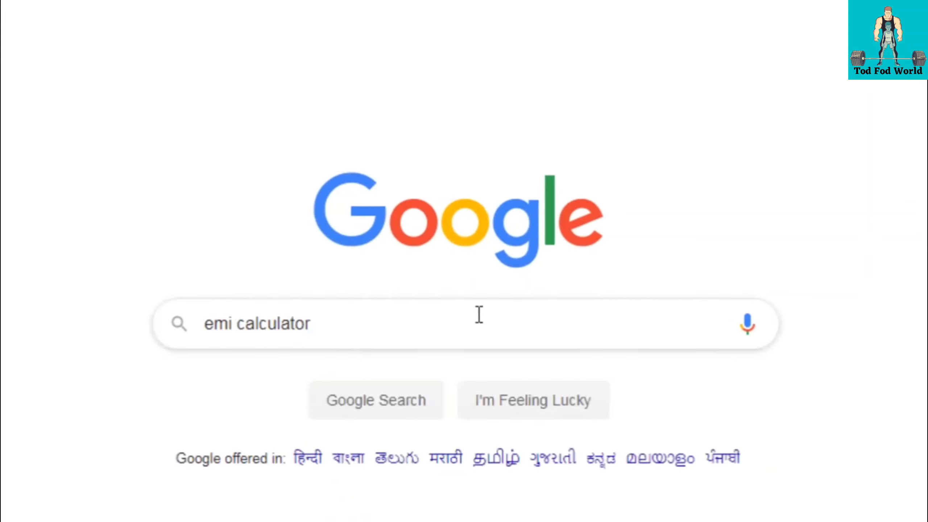
# Search Google for 'emi calculator' and scroll through the bank EMI calculator results
pyautogui.press('Return')
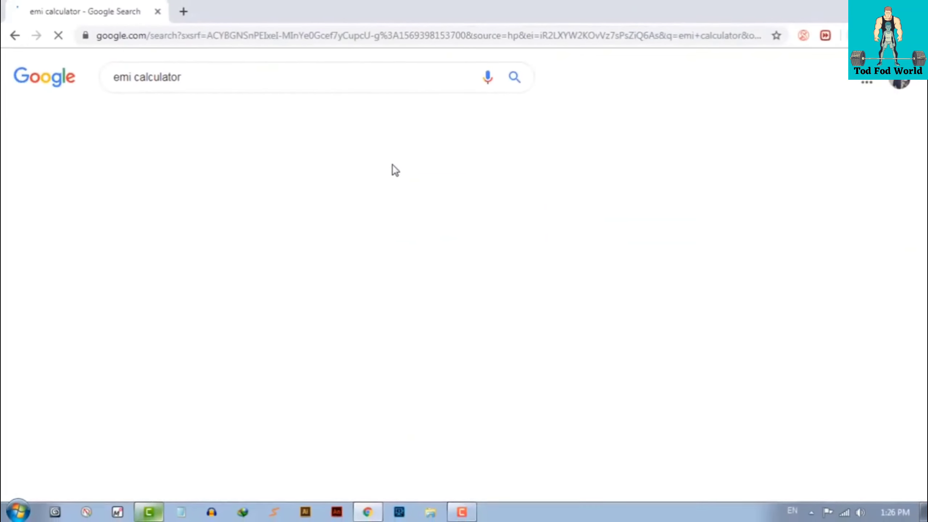
pyautogui.scroll(-5, 260, 206)
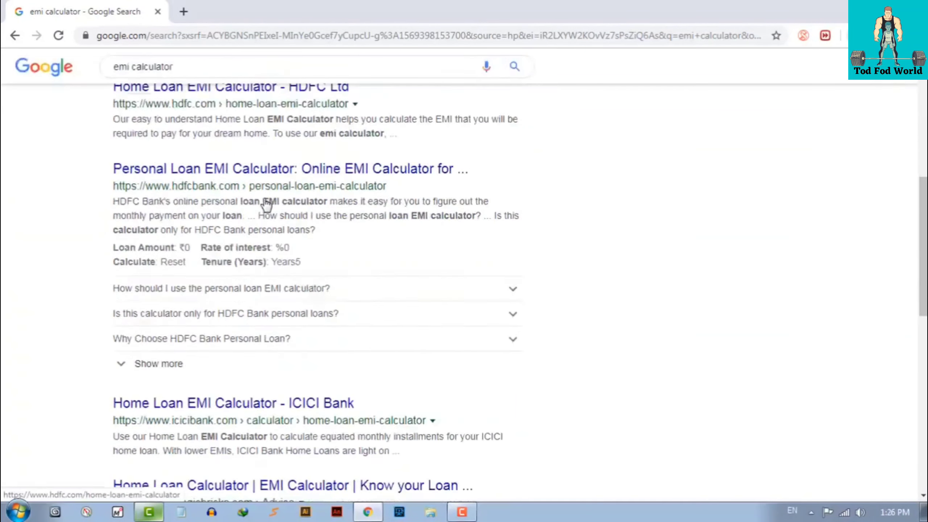
pyautogui.scroll(5, 267, 205)
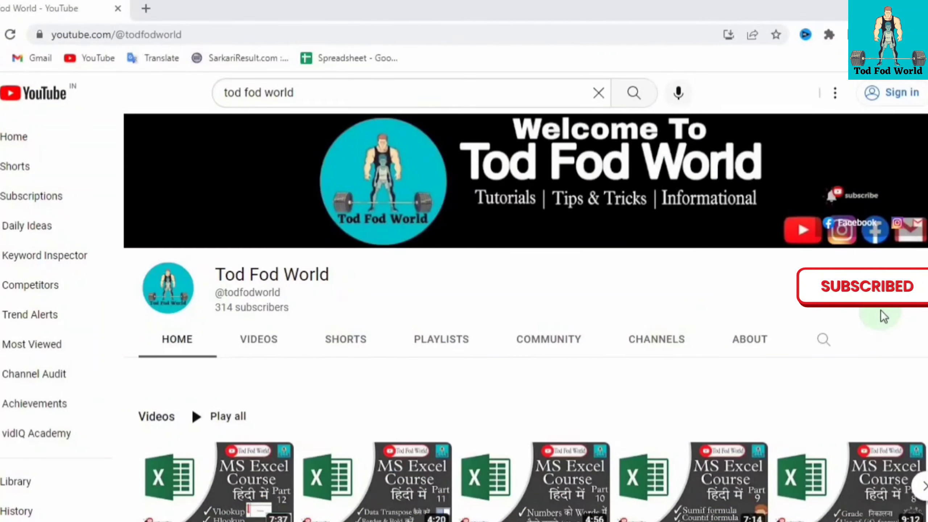
# Advance the channel's Videos carousel to the next set of MS Excel course videos
pyautogui.click(924, 488)
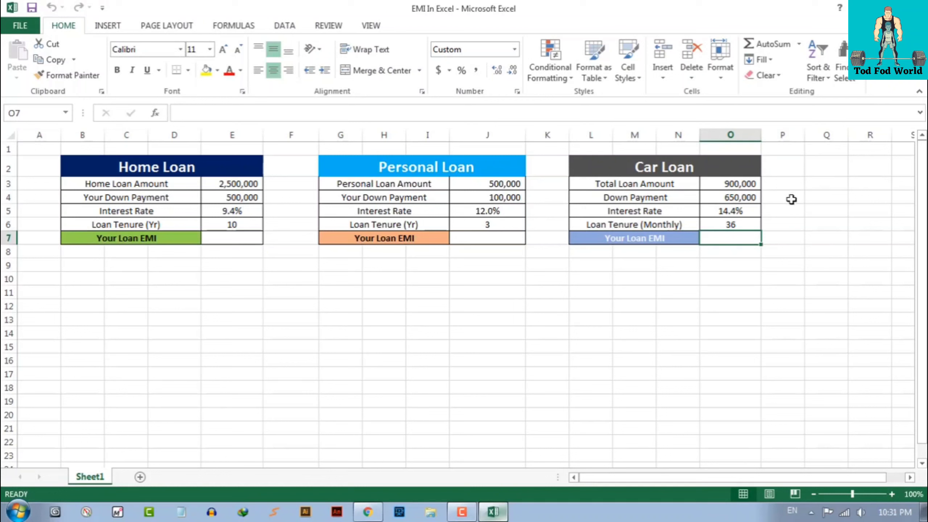
# In E7, begin =PMT(E5/12,E6*12, using the monthly rate and tenure in months
pyautogui.click(236, 237)
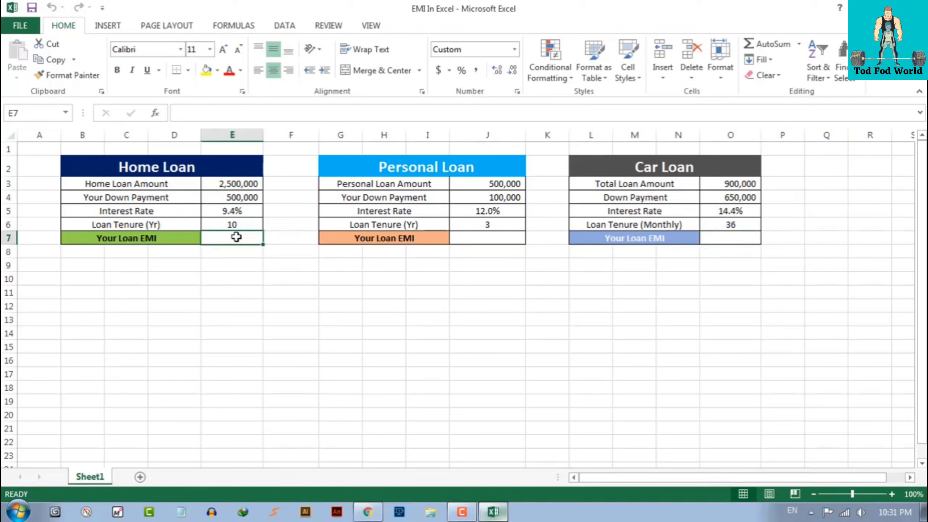
pyautogui.write('=')
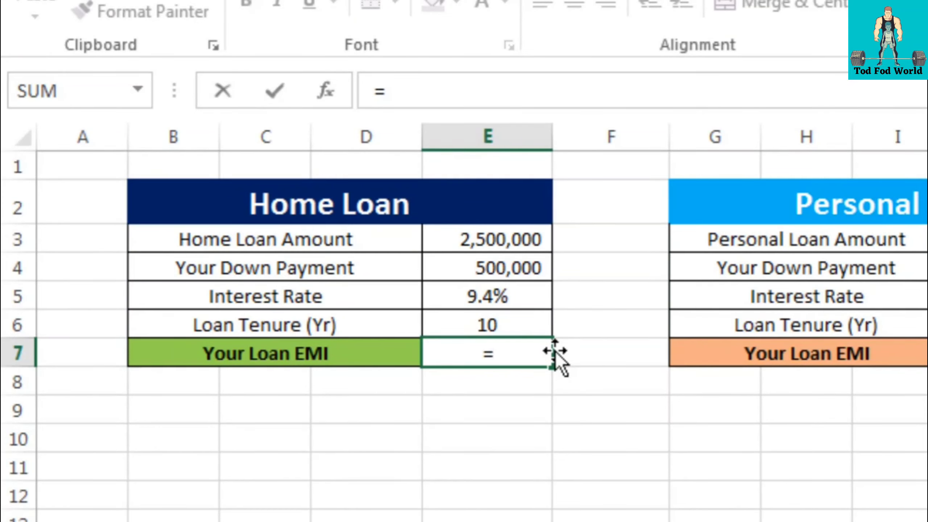
pyautogui.write('pmt')
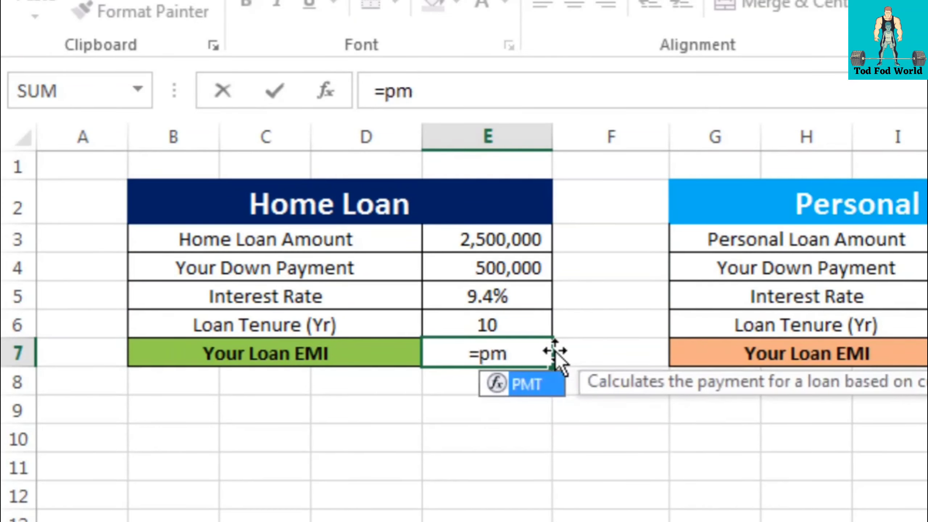
pyautogui.write('(')
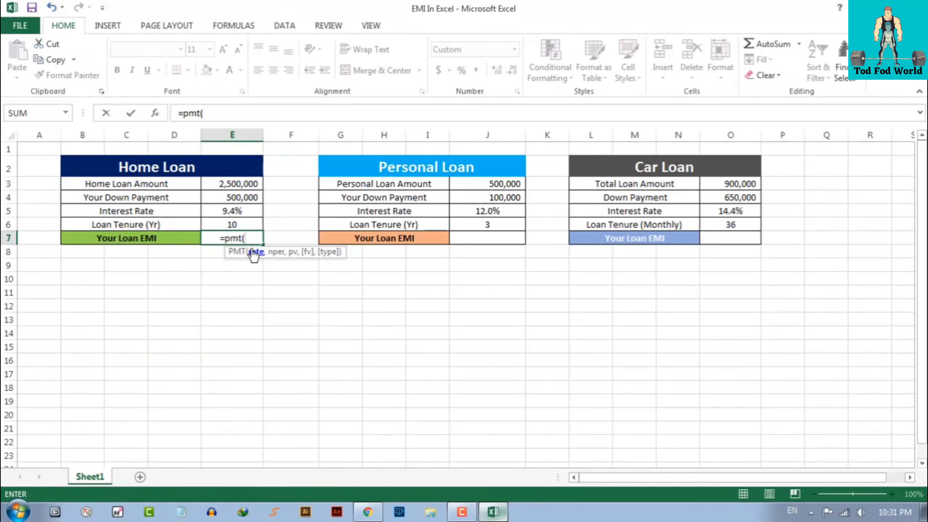
pyautogui.click(235, 212)
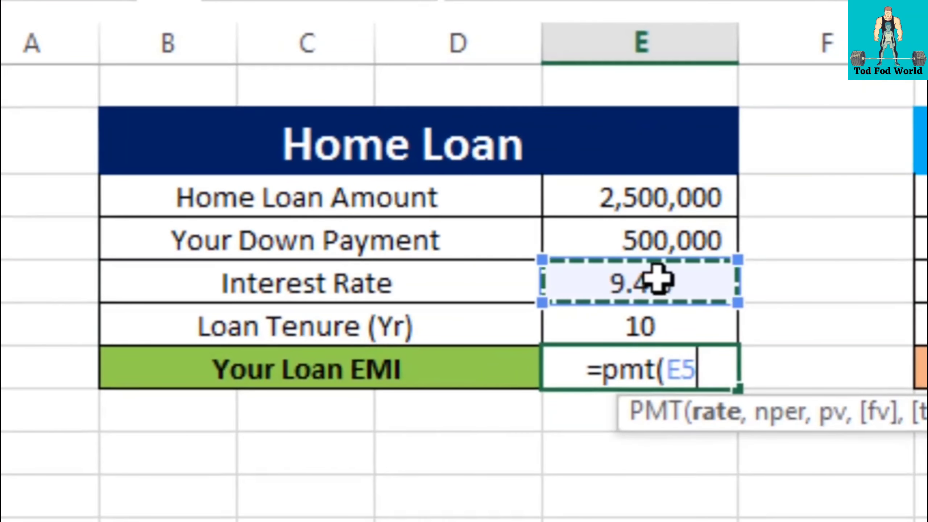
pyautogui.write('/12')
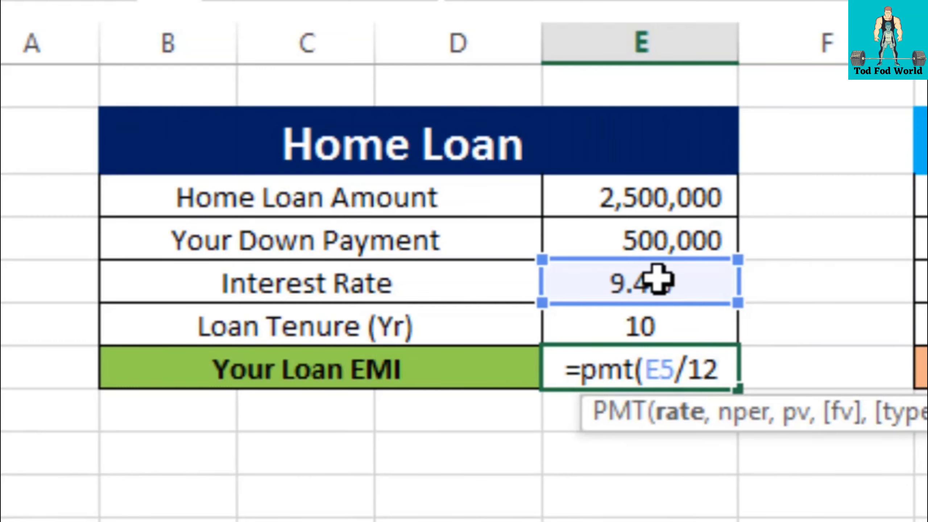
pyautogui.write(',')
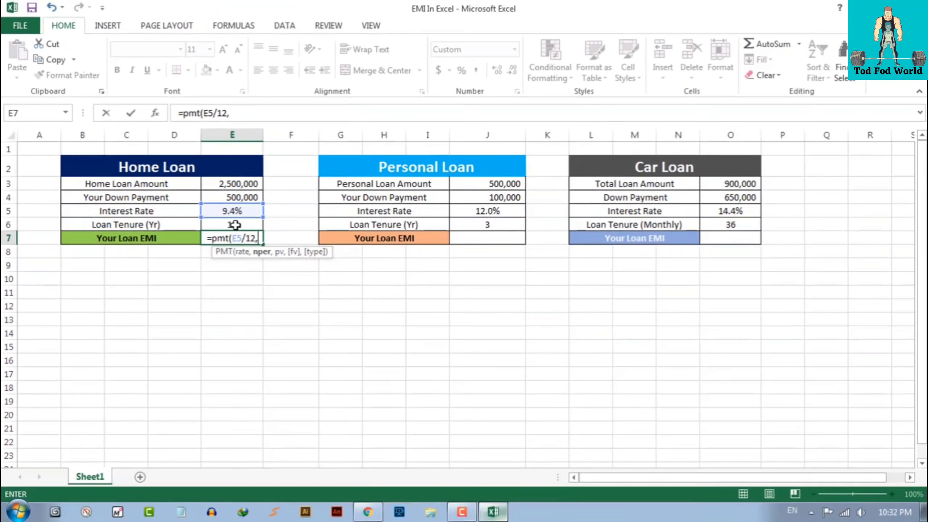
pyautogui.click(384, 263)
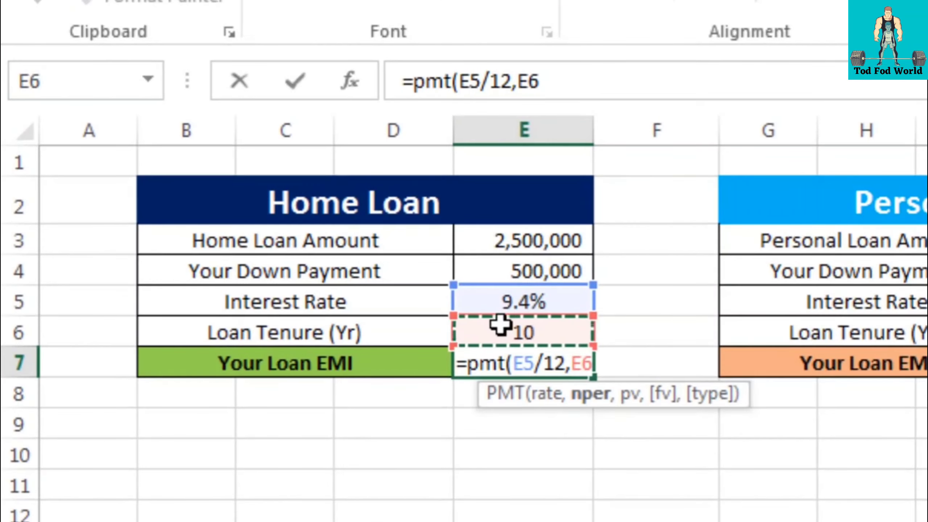
pyautogui.write('*12')
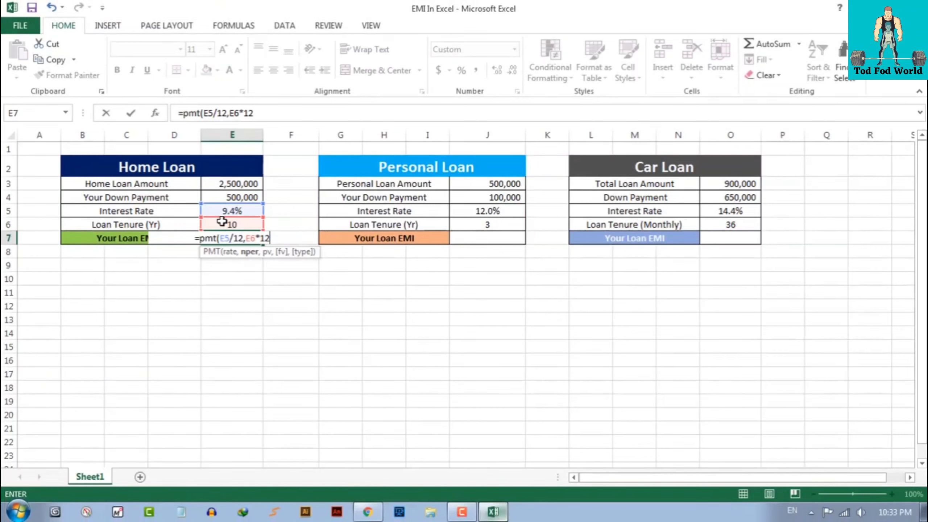
pyautogui.write(',')
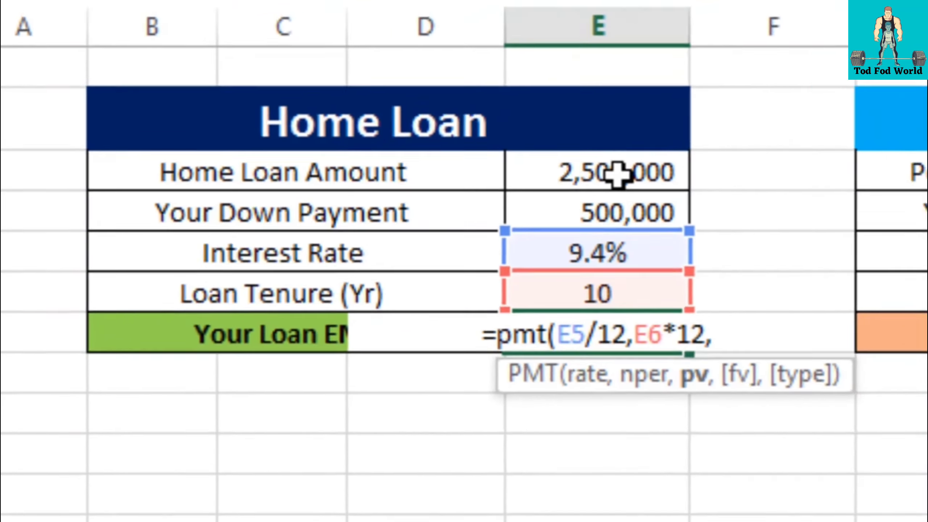
# Finish E7 as =PMT(E5/12,E6*12,E3-E4) so the Home Loan EMI shows (25,770)
pyautogui.click(617, 175)
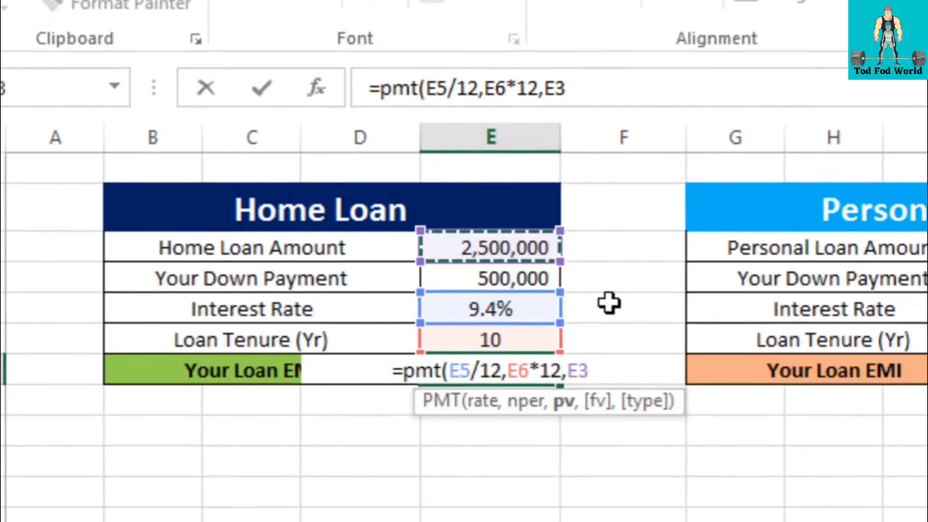
pyautogui.write('-')
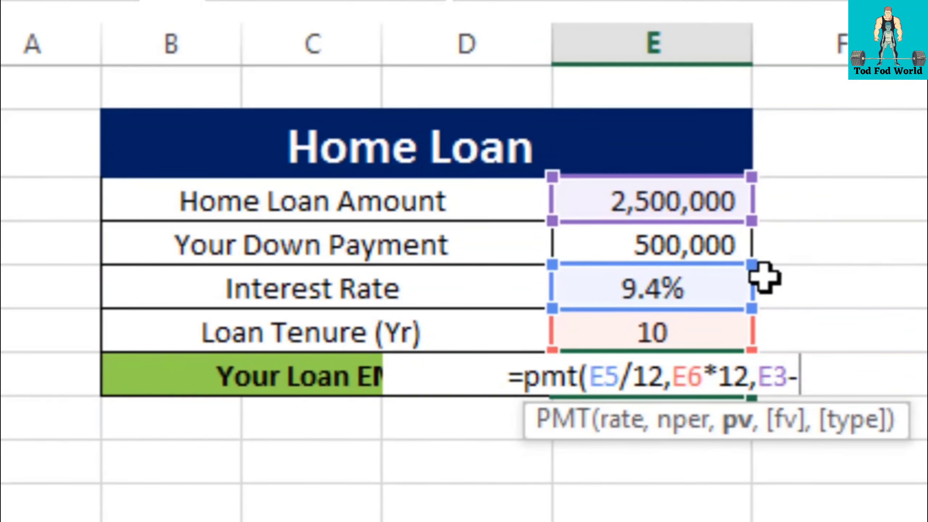
pyautogui.click(628, 240)
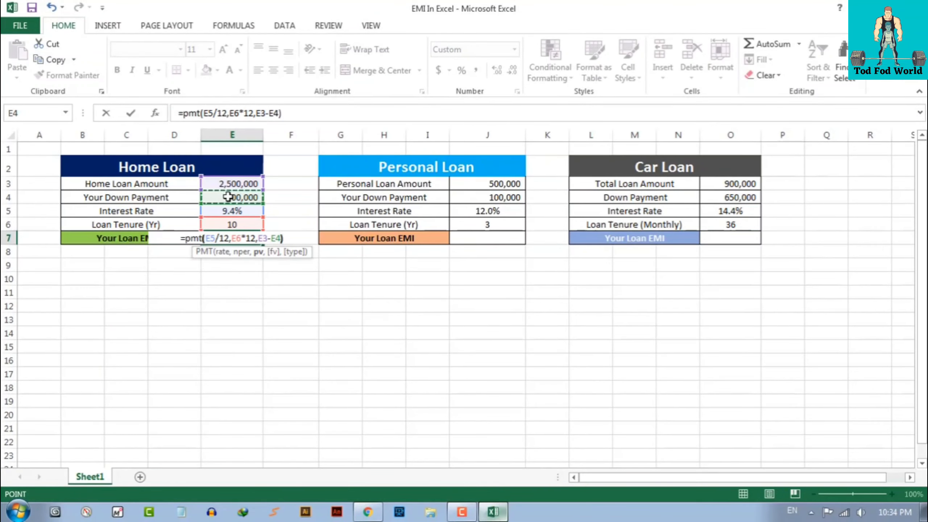
pyautogui.write(')')
pyautogui.press('Return')
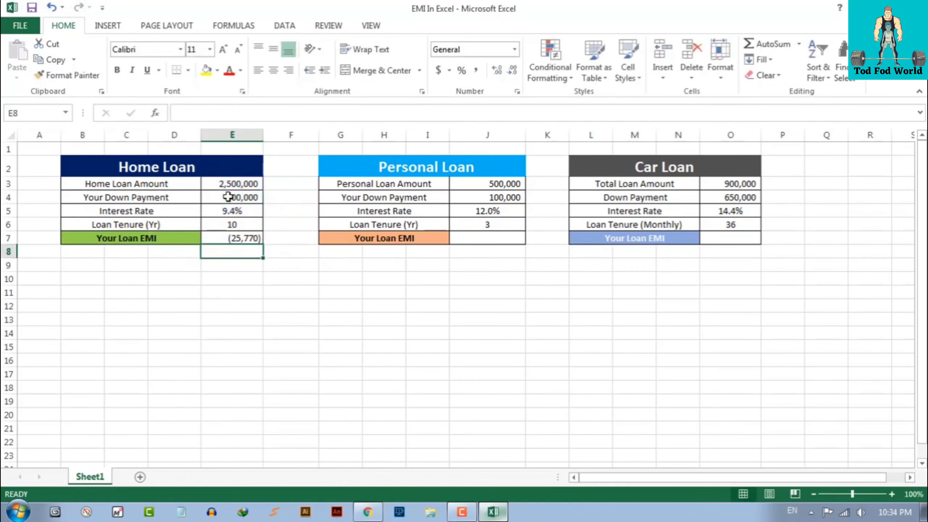
pyautogui.click(234, 237)
pyautogui.click(242, 258)
# In J7, begin the Personal Loan formula =PMT(J5/12,J6*12, with monthly rate and months
pyautogui.click(252, 239)
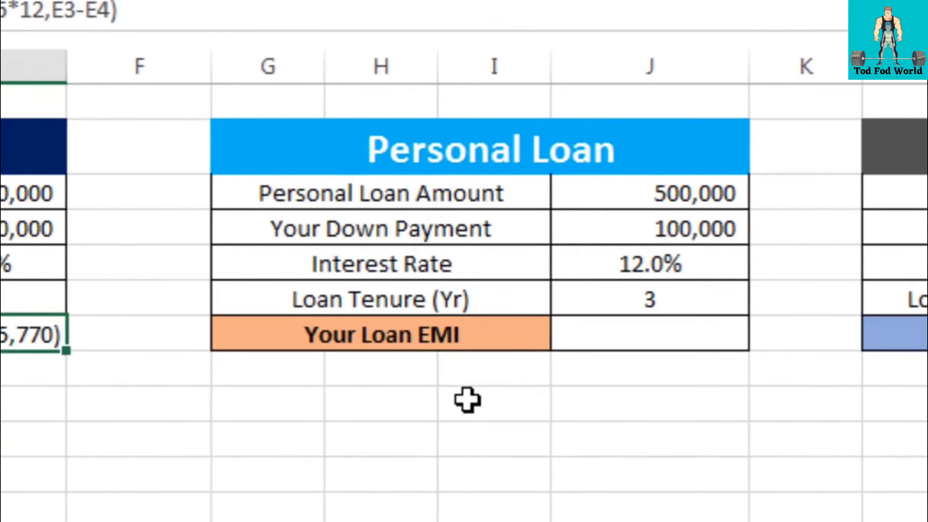
pyautogui.doubleClick(514, 239)
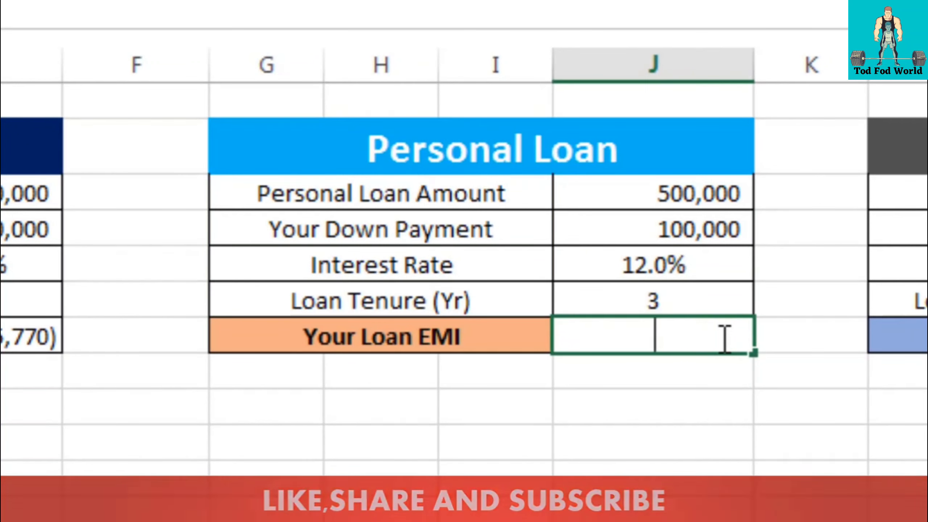
pyautogui.write('=')
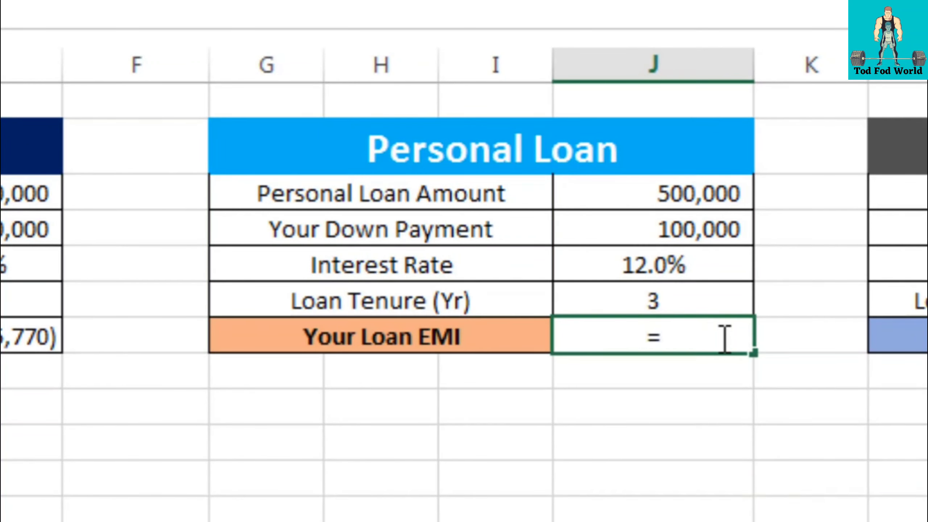
pyautogui.write('pmt')
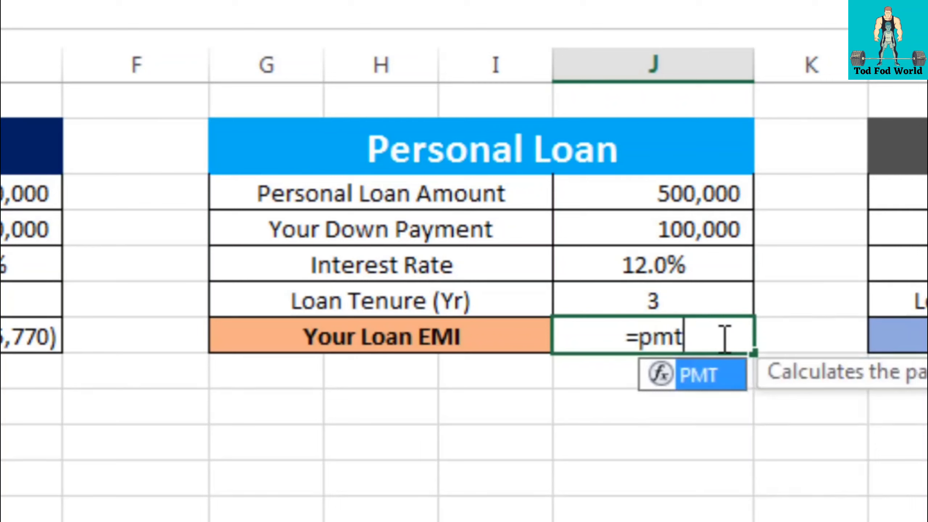
pyautogui.write('(')
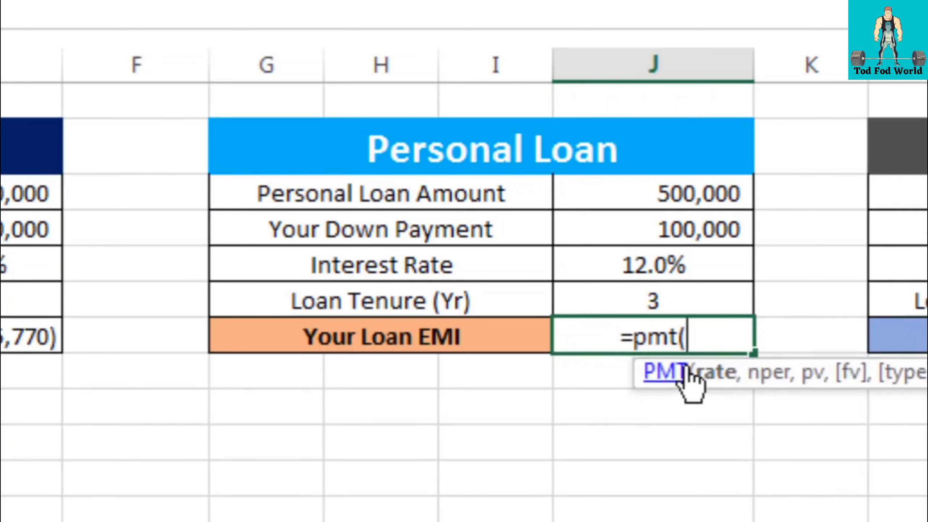
pyautogui.click(657, 266)
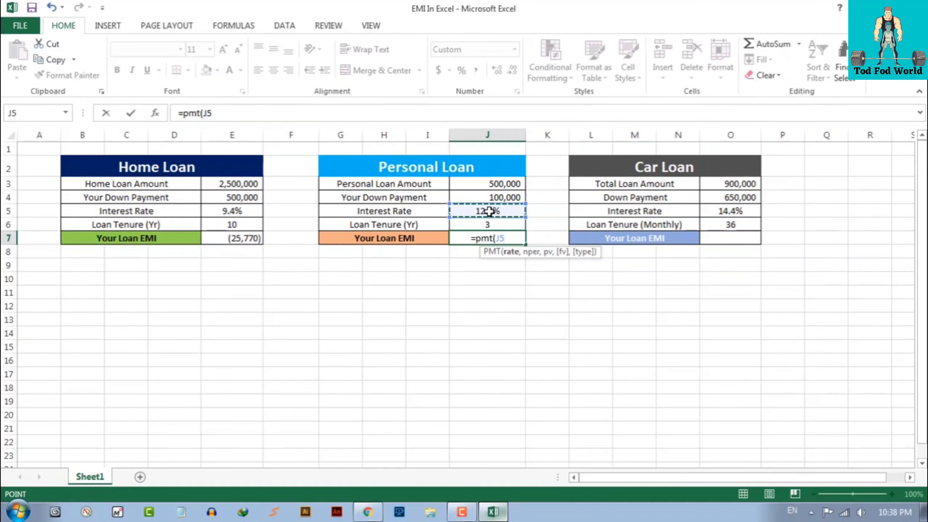
pyautogui.write('/12')
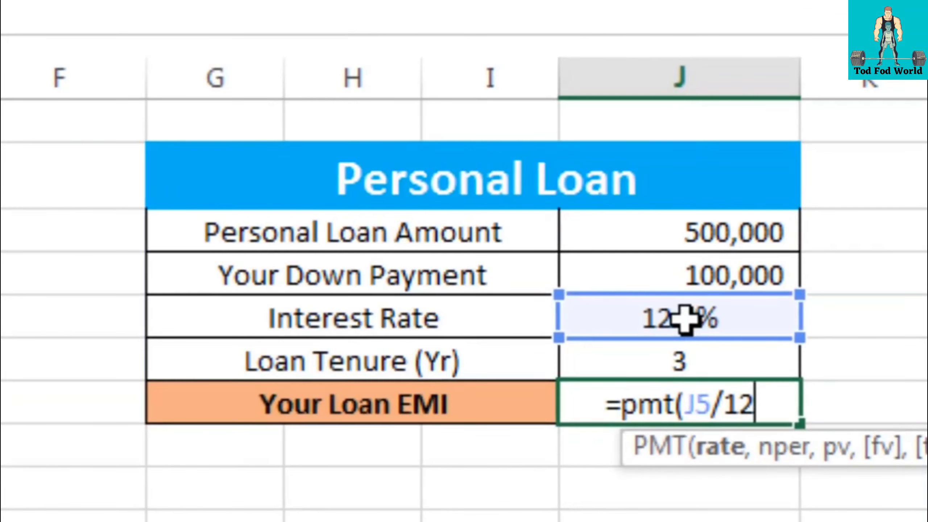
pyautogui.write(',')
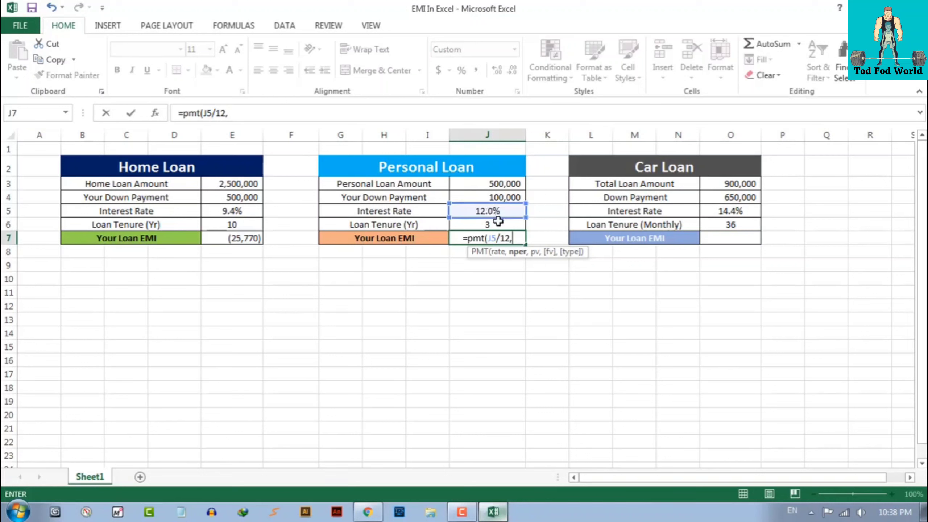
pyautogui.click(488, 225)
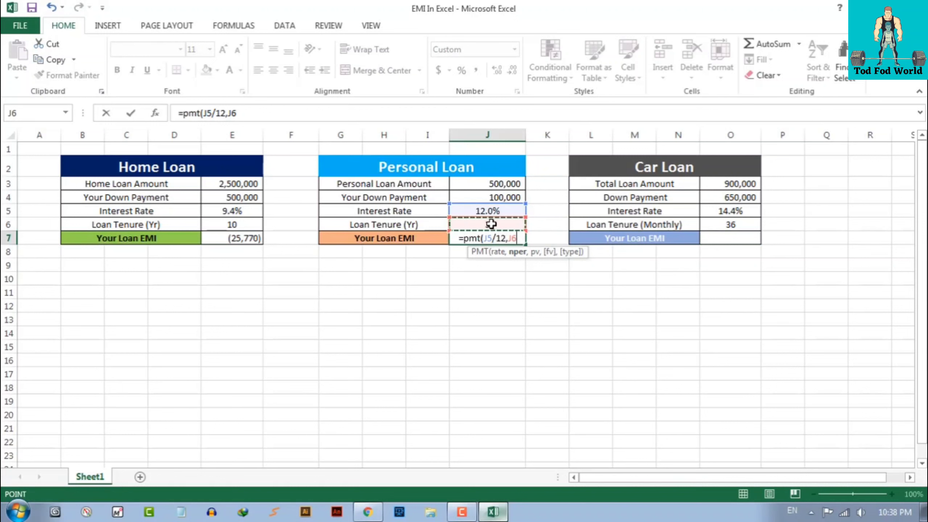
pyautogui.write('*')
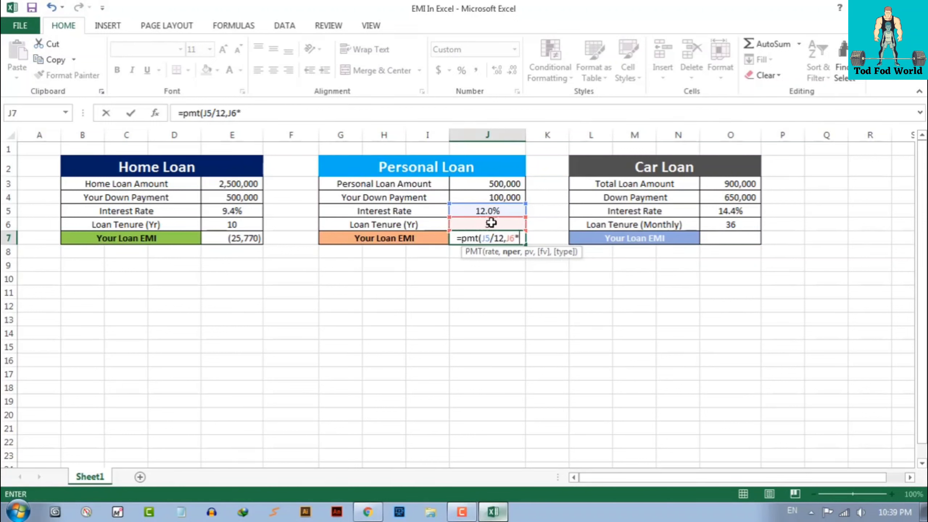
pyautogui.write('12')
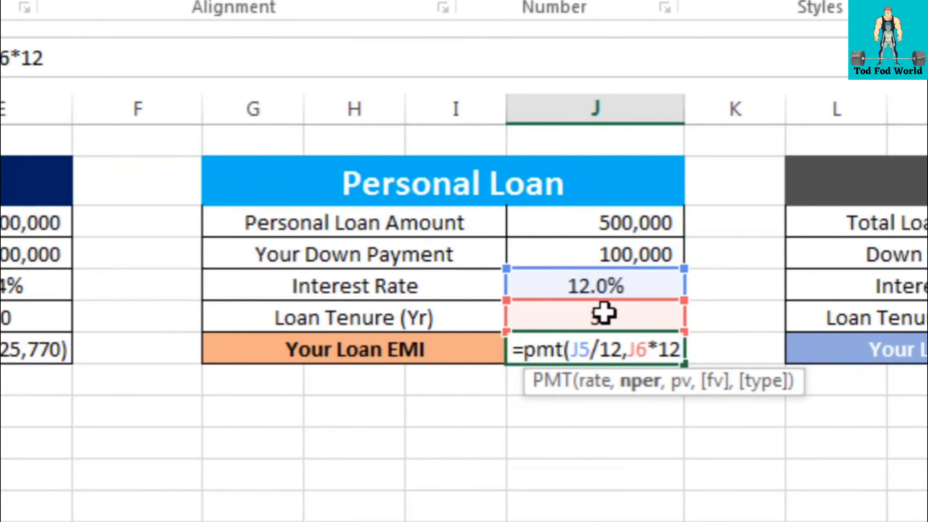
pyautogui.write(',')
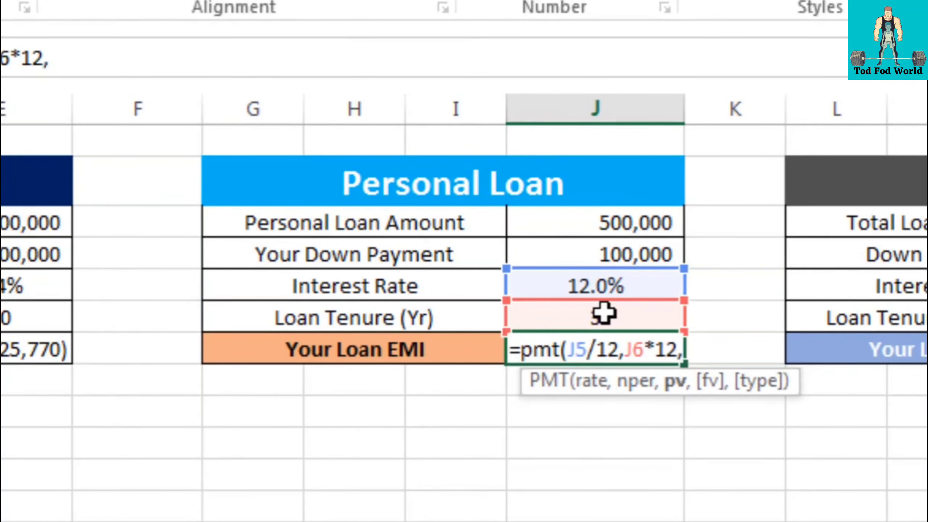
# Complete J7 with principal J3-J4, fv 0 and start-of-period type 1, giving (13,154)
pyautogui.click(611, 222)
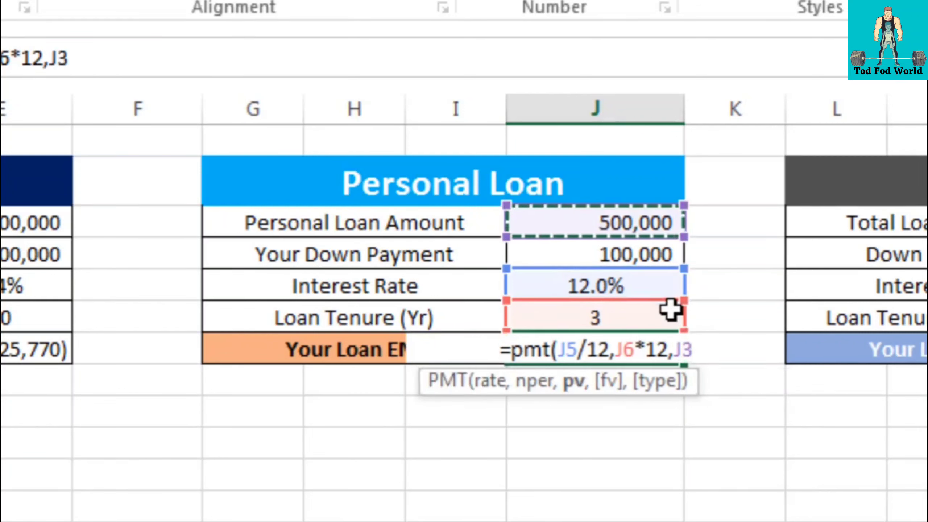
pyautogui.write('-')
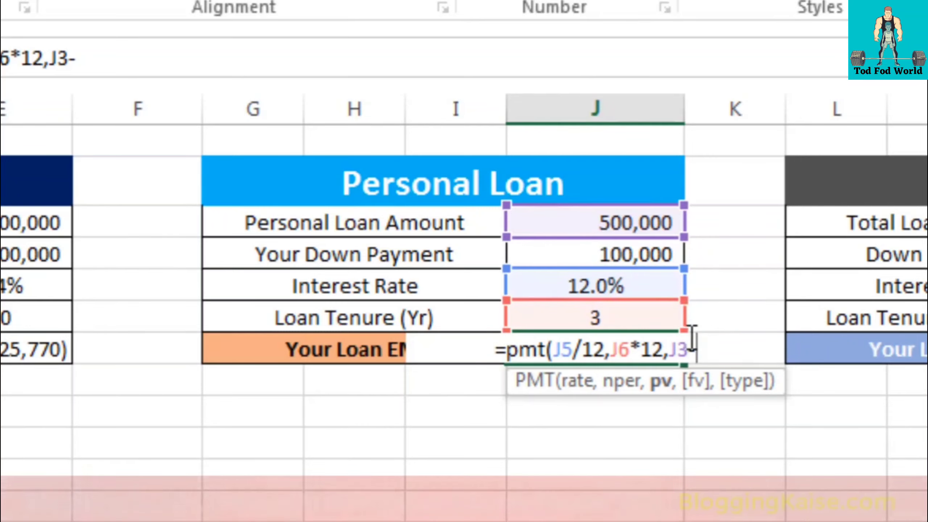
pyautogui.click(599, 253)
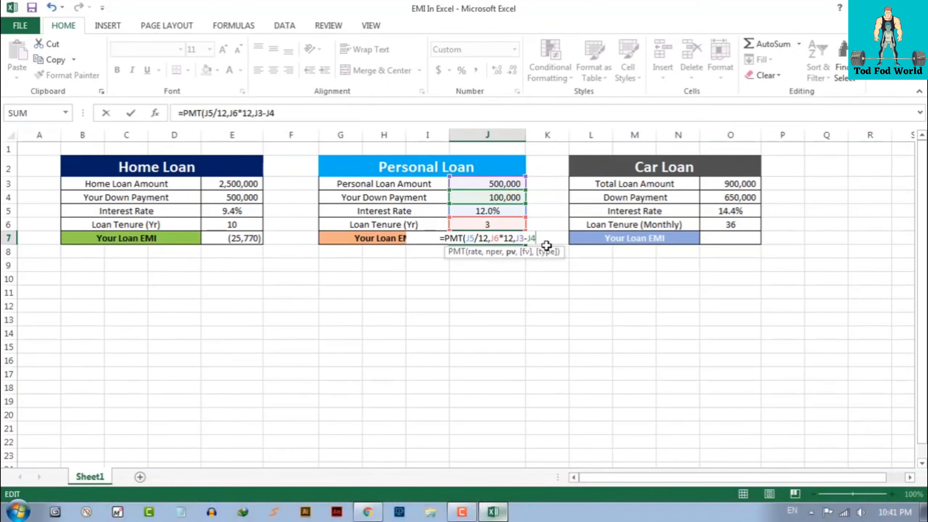
pyautogui.write(',')
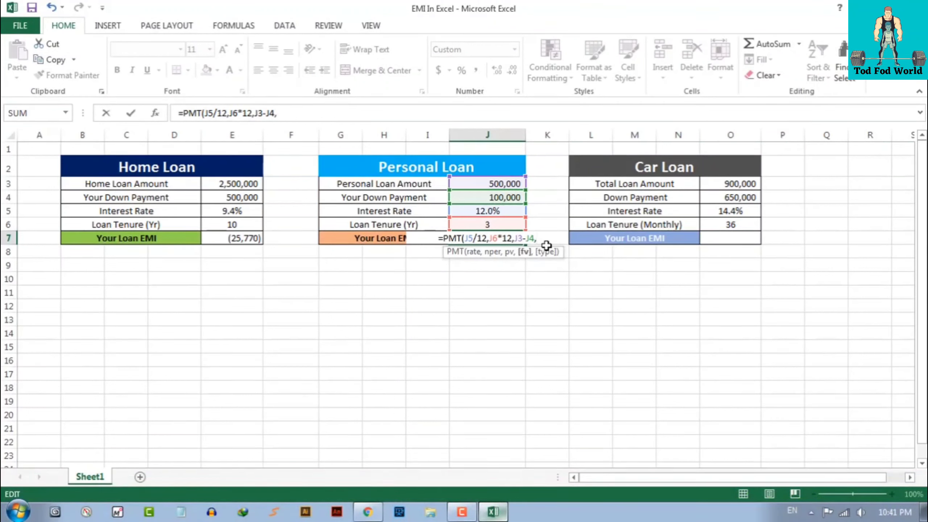
pyautogui.write('0')
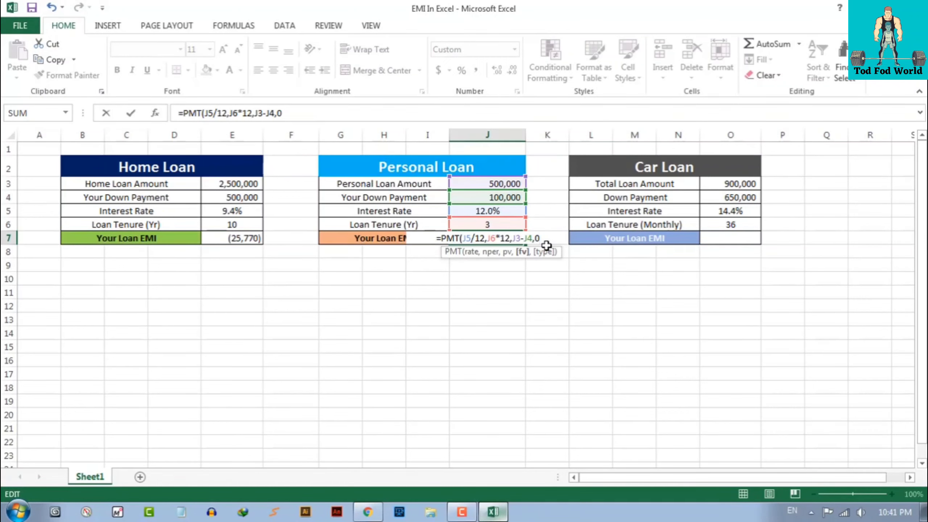
pyautogui.write(',')
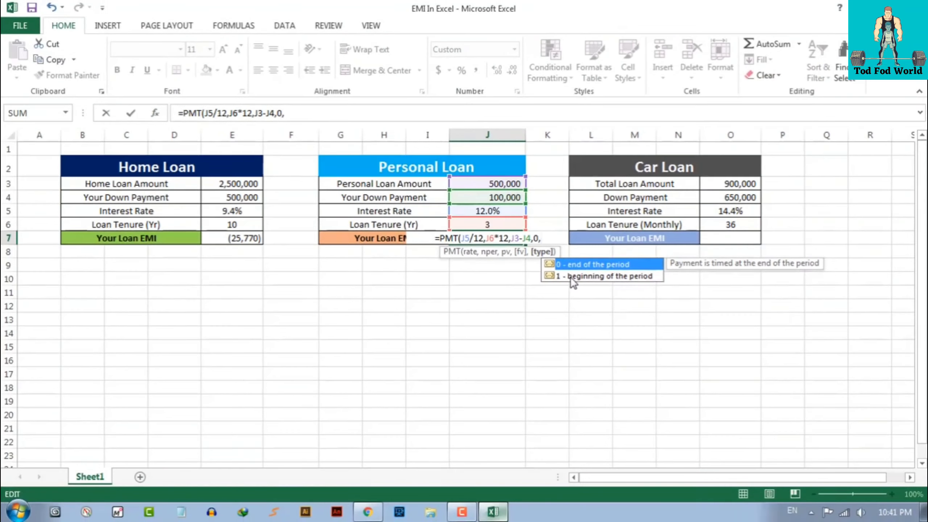
pyautogui.press('Down')
pyautogui.press('Up')
pyautogui.press('Down')
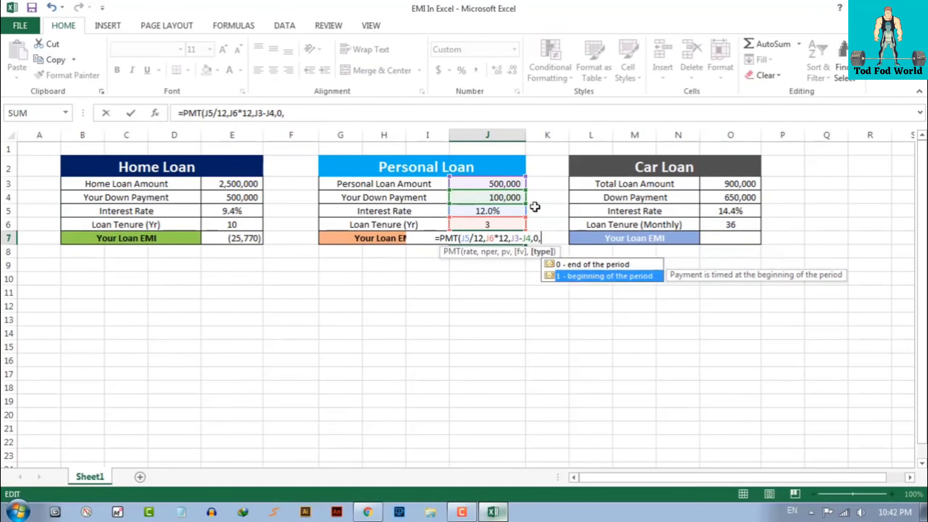
pyautogui.write('1')
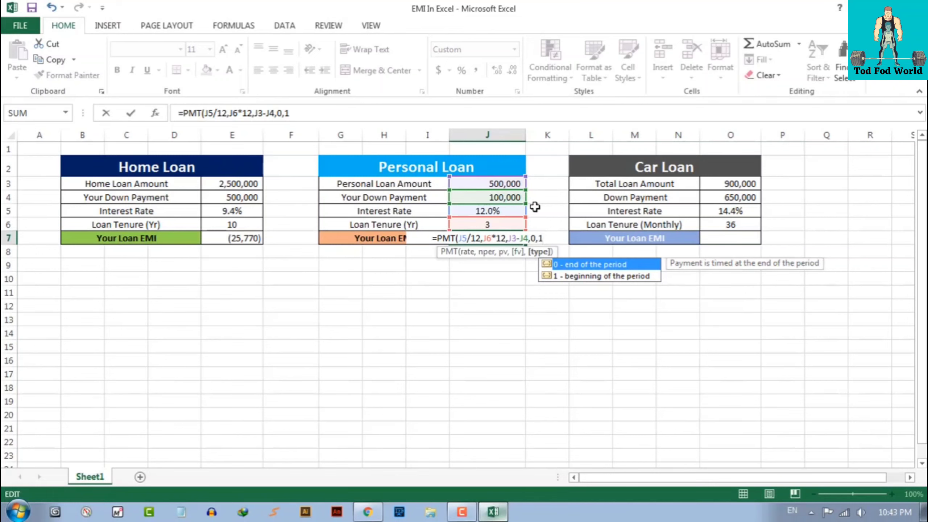
pyautogui.press('Return')
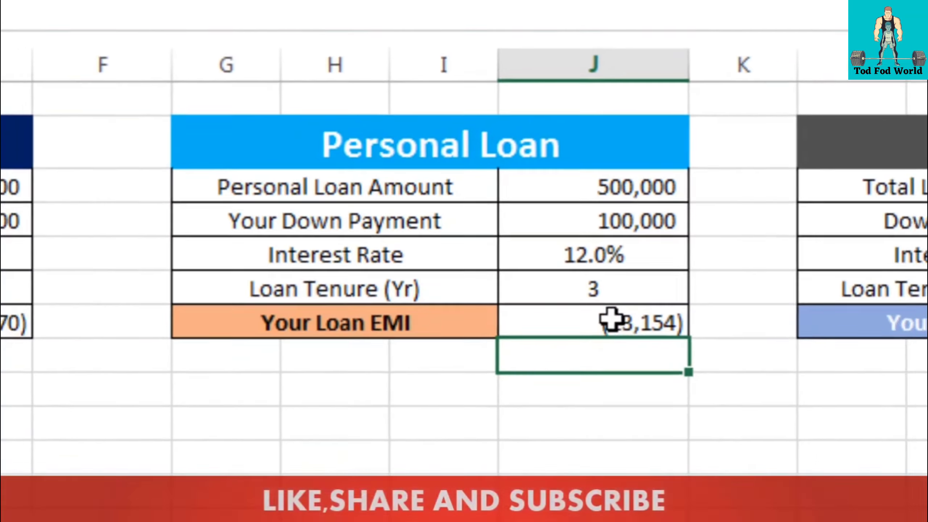
# Copy the Personal Loan EMI and note 13154 in cell I9 below the table
pyautogui.click(632, 332)
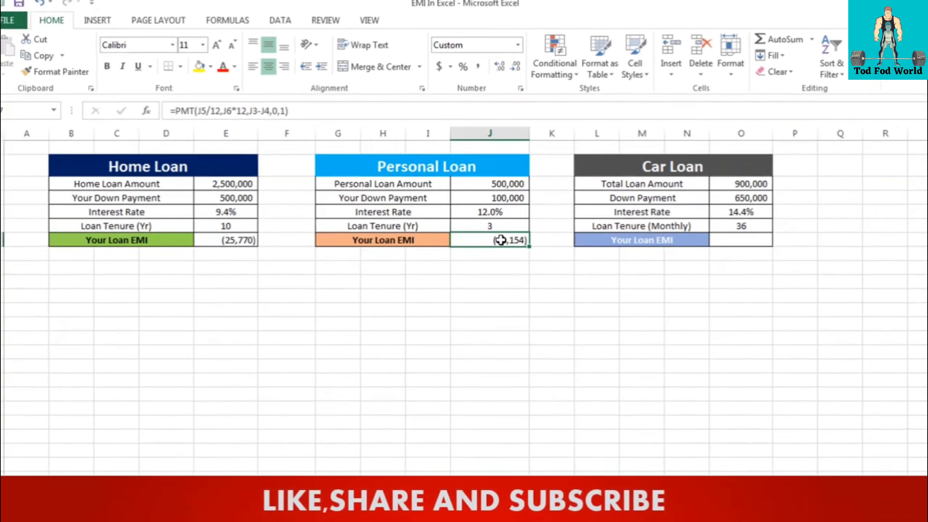
pyautogui.hotkey('ctrl', 'c')
pyautogui.press('Down')
pyautogui.press('Down')
pyautogui.press('Down')
pyautogui.click(496, 238)
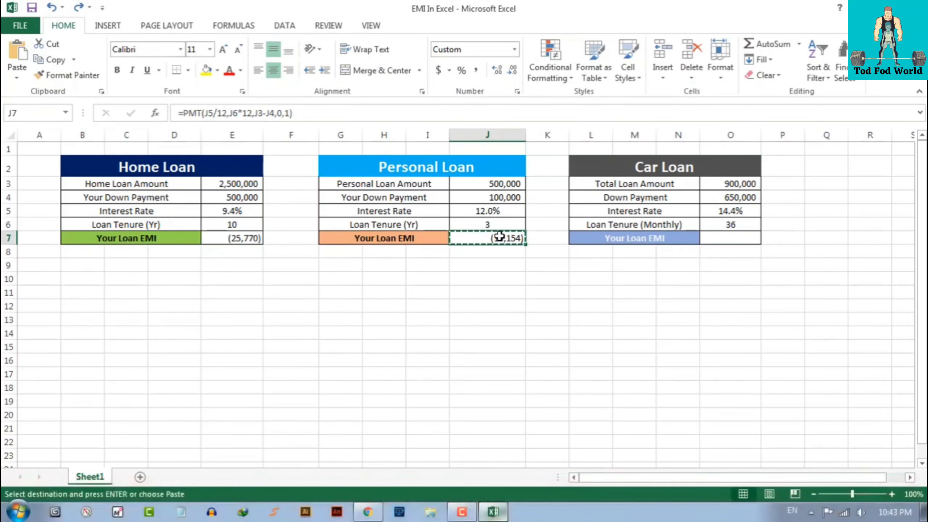
pyautogui.click(425, 269)
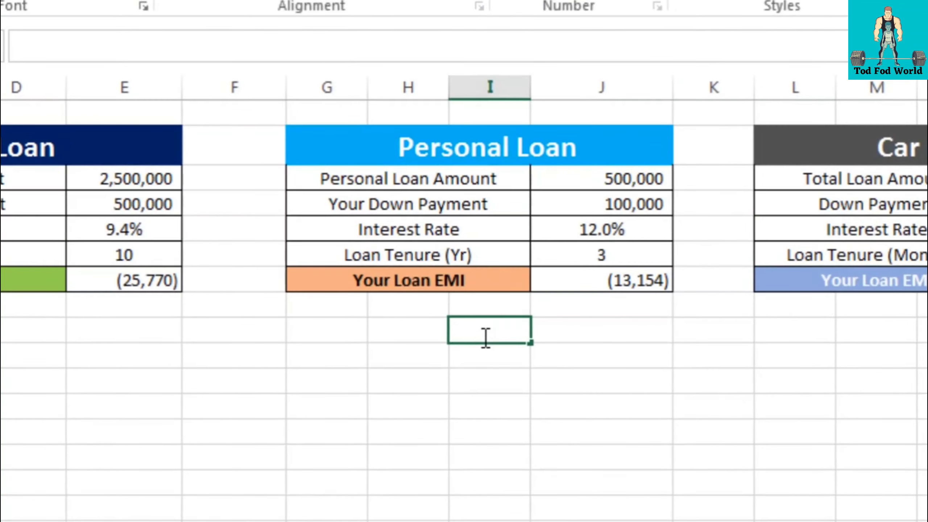
pyautogui.write('13154')
pyautogui.click(609, 330)
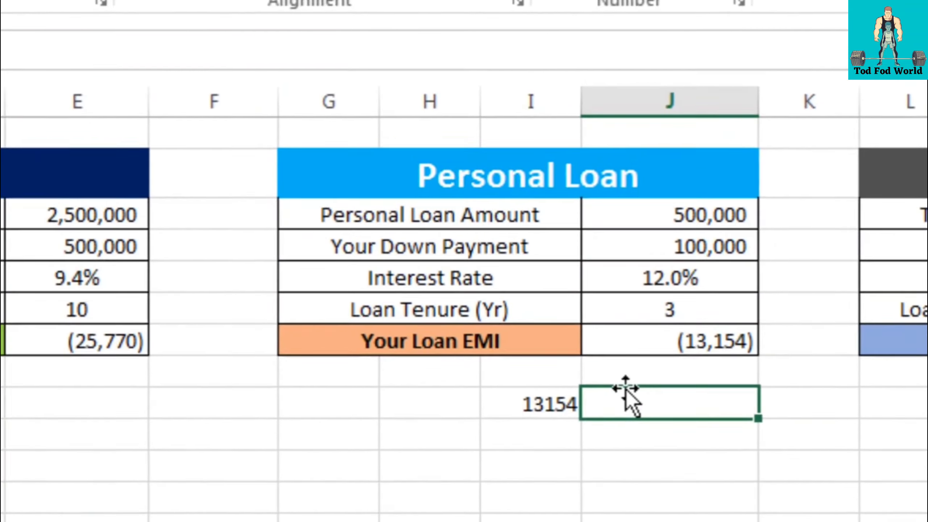
# Shorten J7 to =PMT(J5/12,J6*12,J3-J4), changing the EMI to (13,286), and compare with 13154
pyautogui.doubleClick(618, 280)
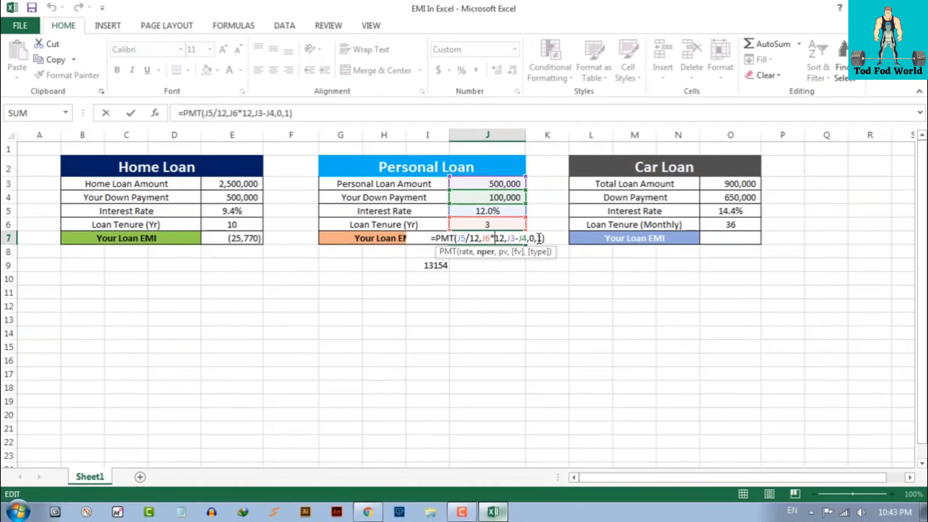
pyautogui.moveTo(809, 359); pyautogui.dragTo(849, 366)
pyautogui.press('BackSpace')
pyautogui.press('BackSpace')
pyautogui.press('BackSpace')
pyautogui.press('BackSpace')
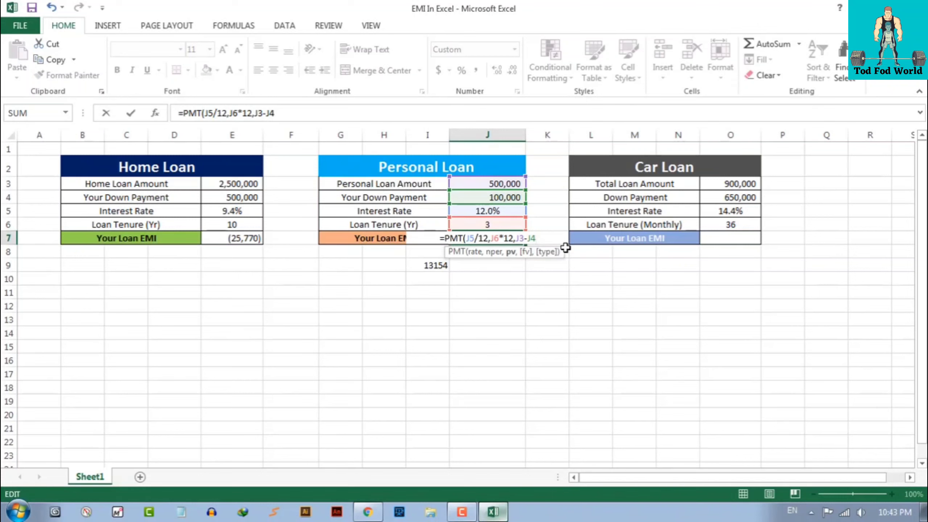
pyautogui.write(')')
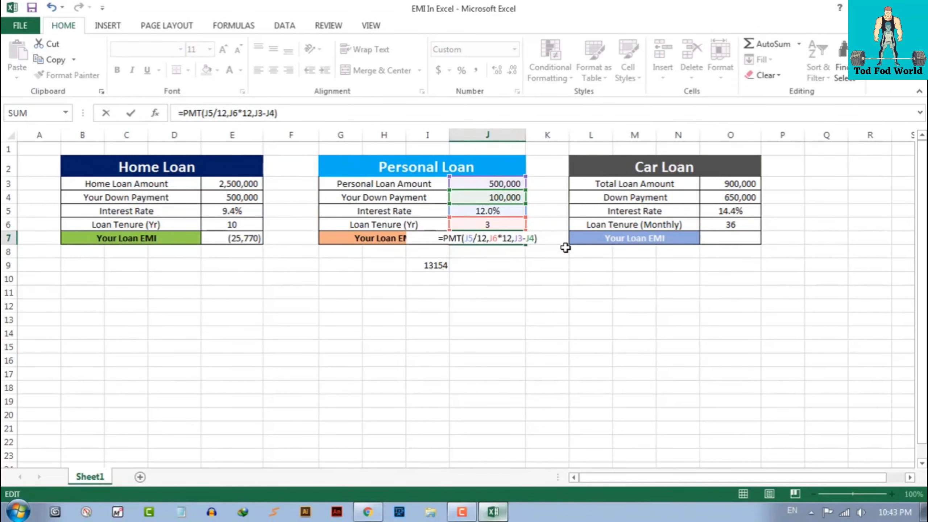
pyautogui.press('Return')
pyautogui.press('Up')
pyautogui.click(479, 278)
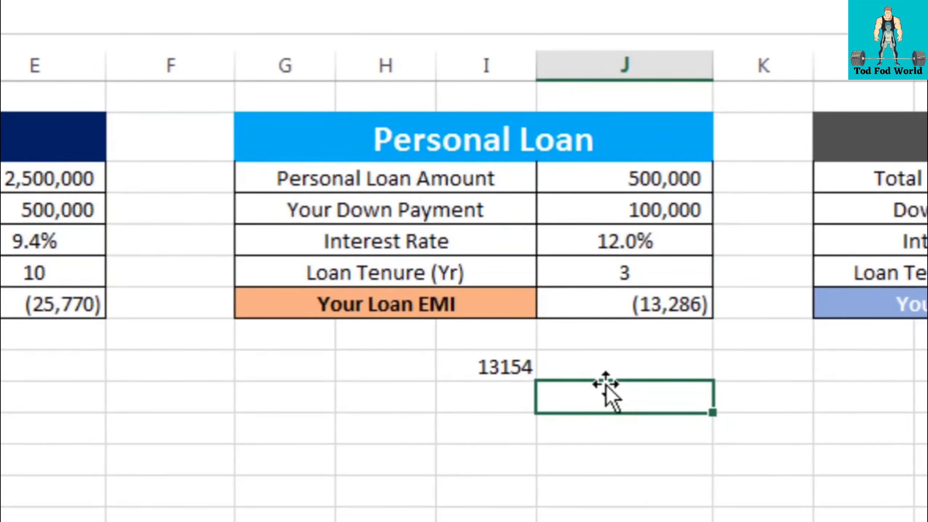
pyautogui.click(497, 365)
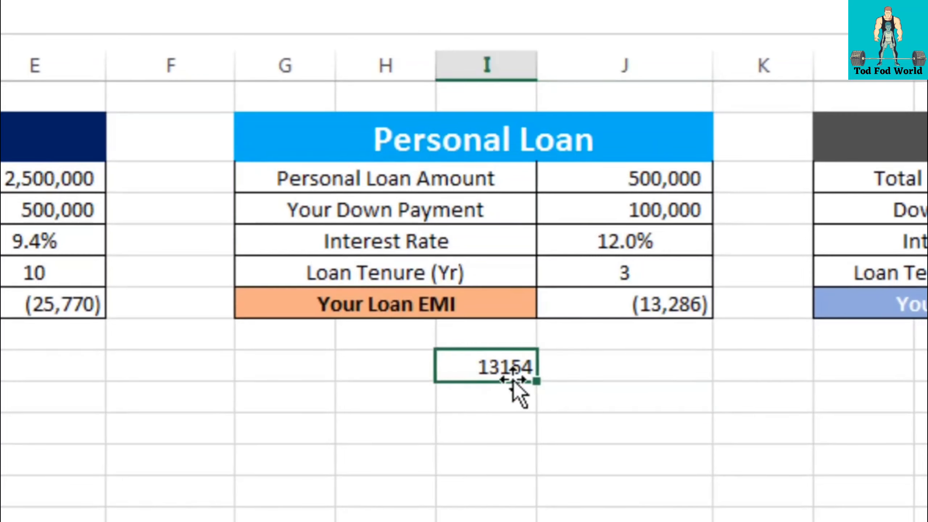
pyautogui.click(667, 306)
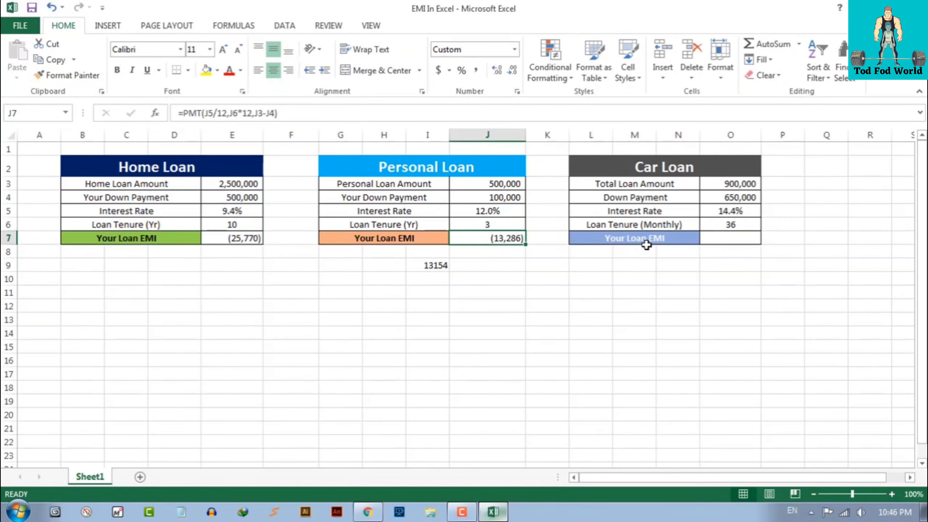
# Enter =PMT(O5/12,O6,O3-O4) in O7 so the Car Loan EMI shows (8,593)
pyautogui.click(730, 278)
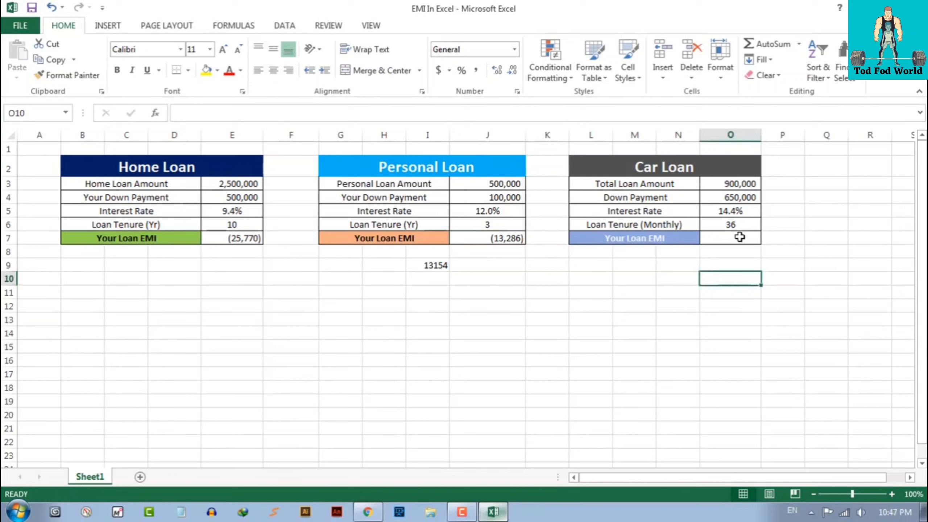
pyautogui.doubleClick(739, 237)
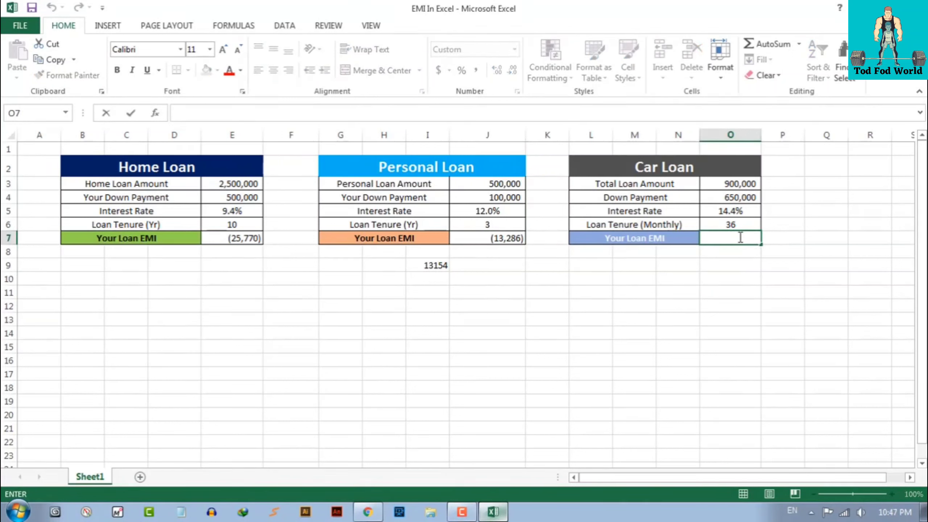
pyautogui.write('=pm')
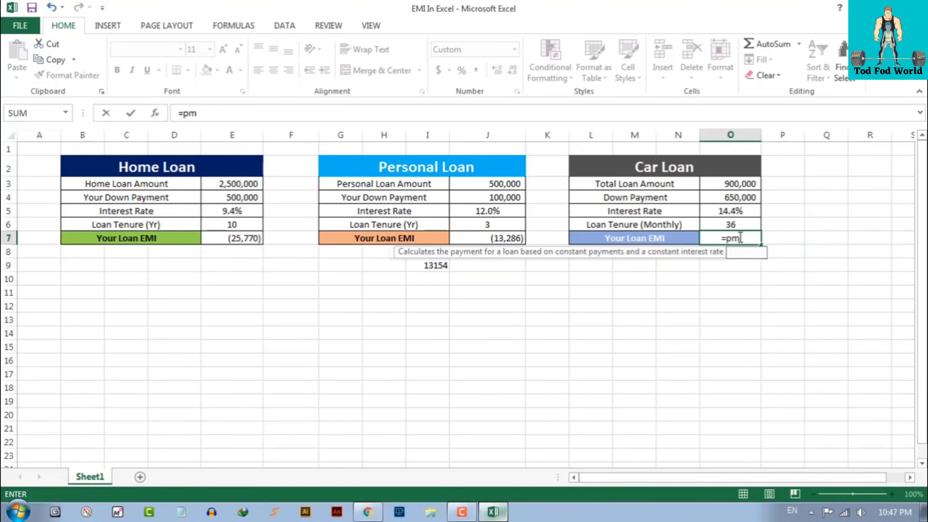
pyautogui.write('t(')
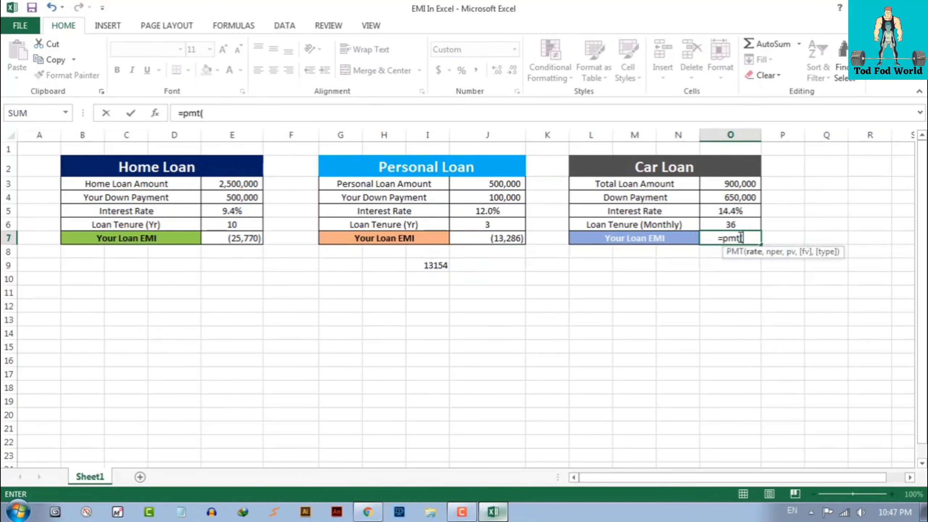
pyautogui.click(730, 212)
pyautogui.write('/12,')
pyautogui.click(730, 225)
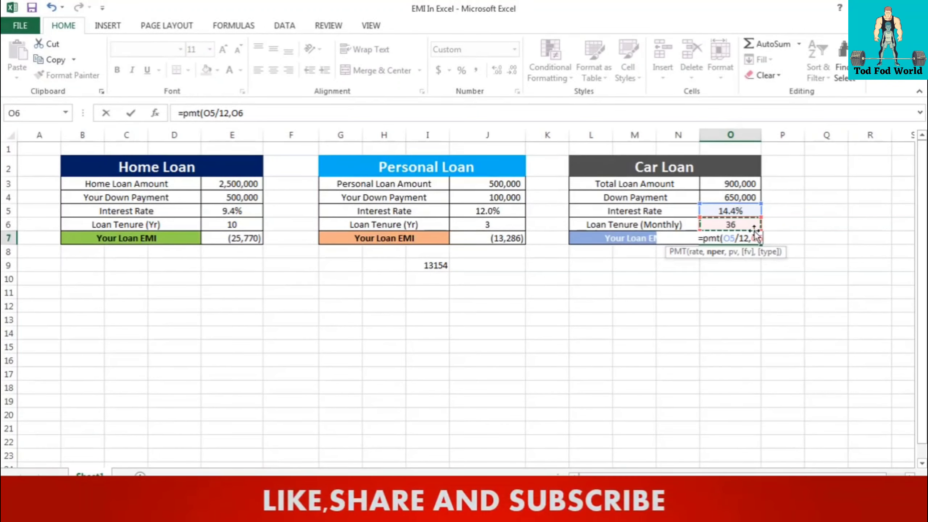
pyautogui.write(',')
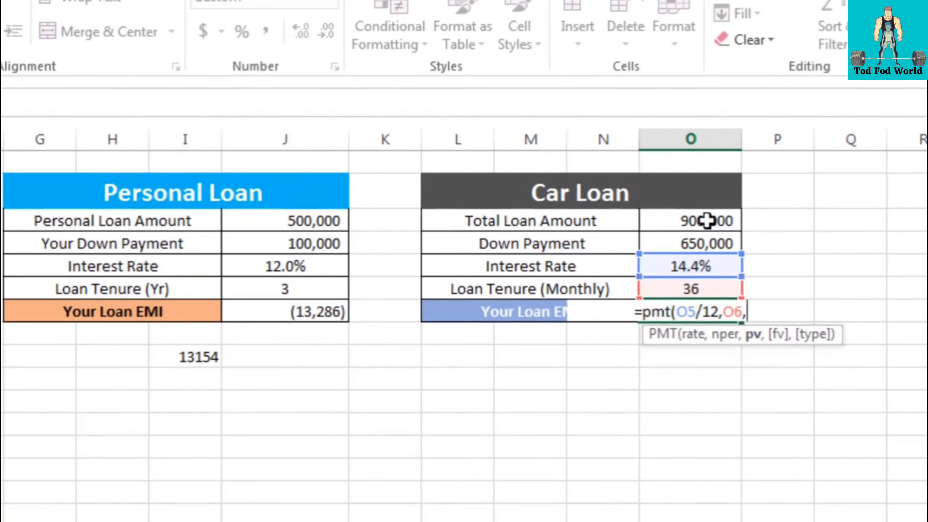
pyautogui.click(741, 181)
pyautogui.write('-')
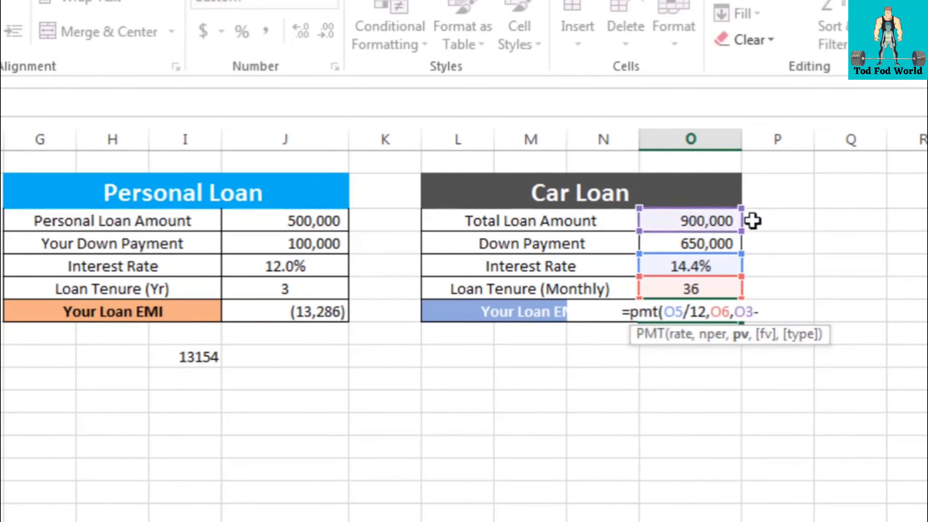
pyautogui.click(700, 242)
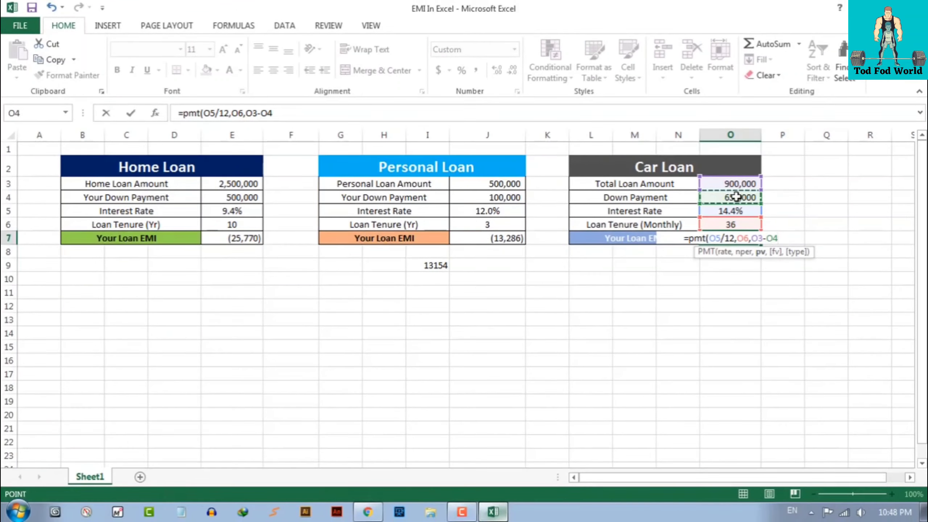
pyautogui.write(')')
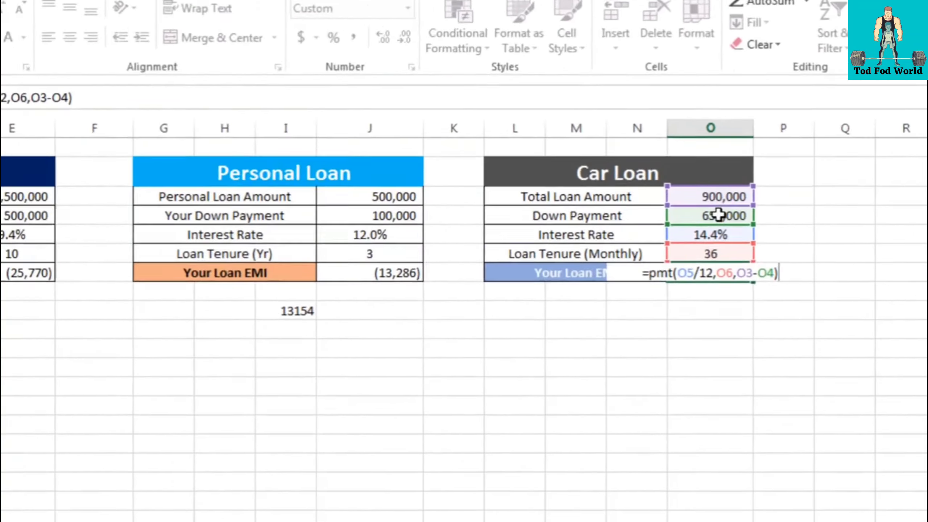
pyautogui.press('Return')
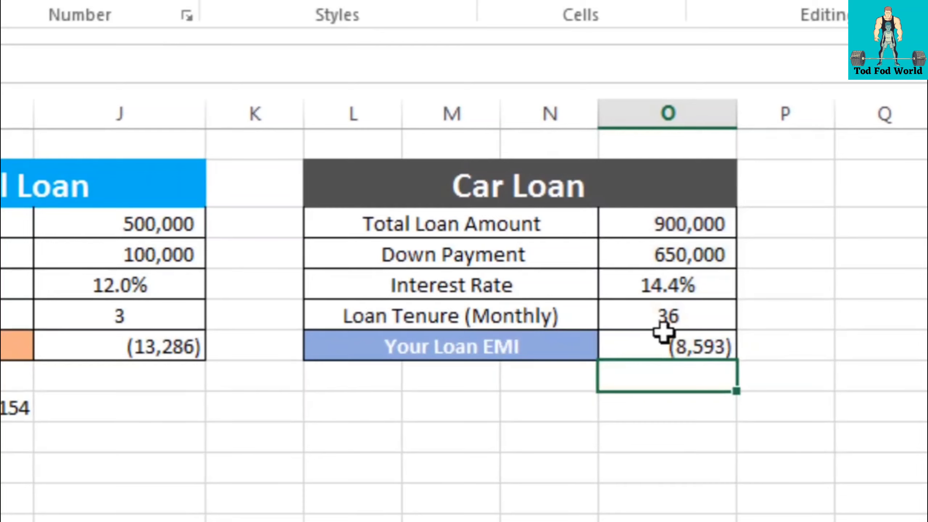